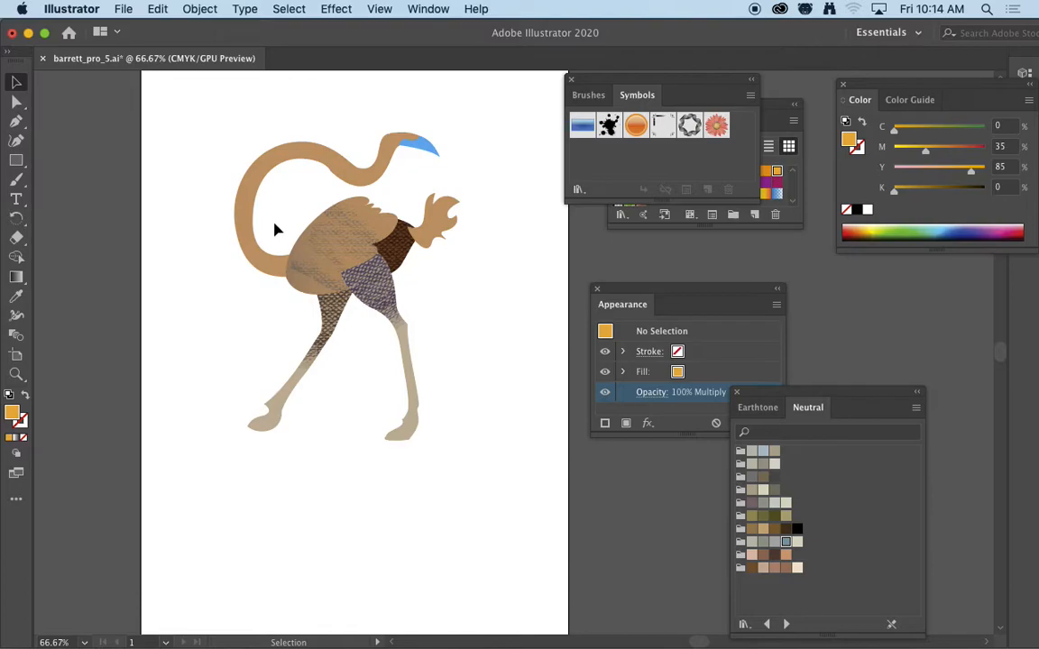
Step: Switch to Photoshop and draw a circular selection covering most of the width of texture_003.jpg
mouse_move(489, 622)
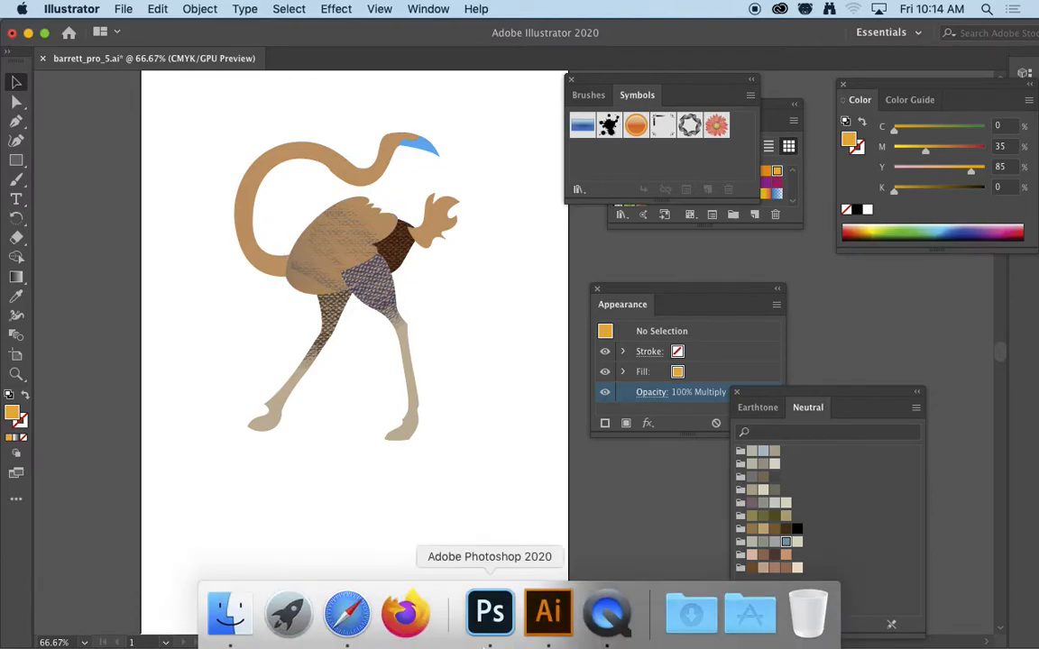
click(502, 616)
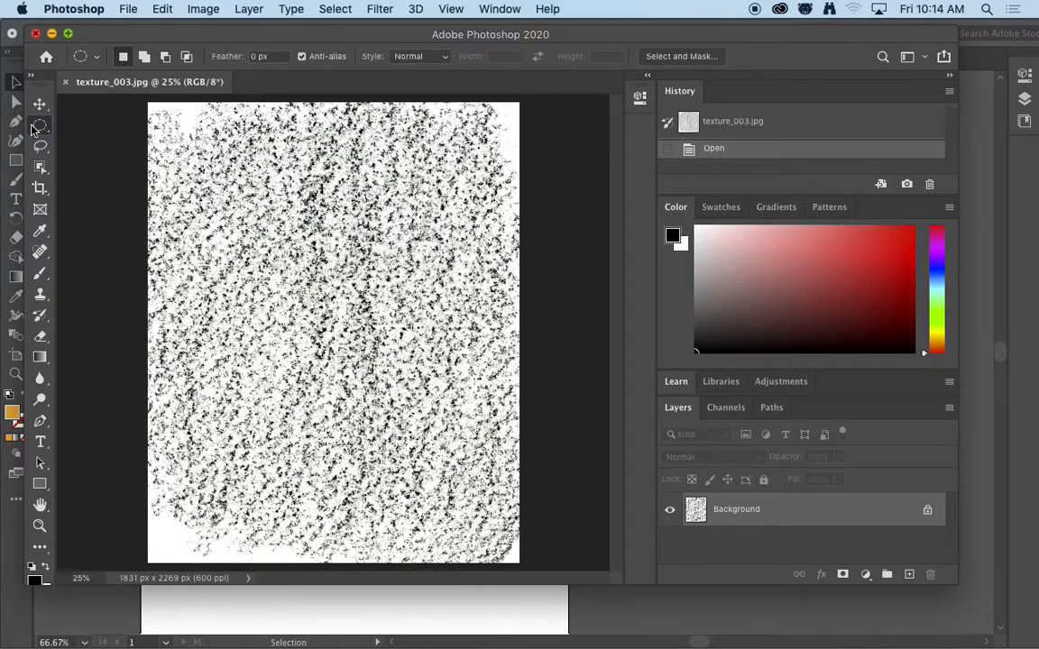
drag(154, 147, 497, 545)
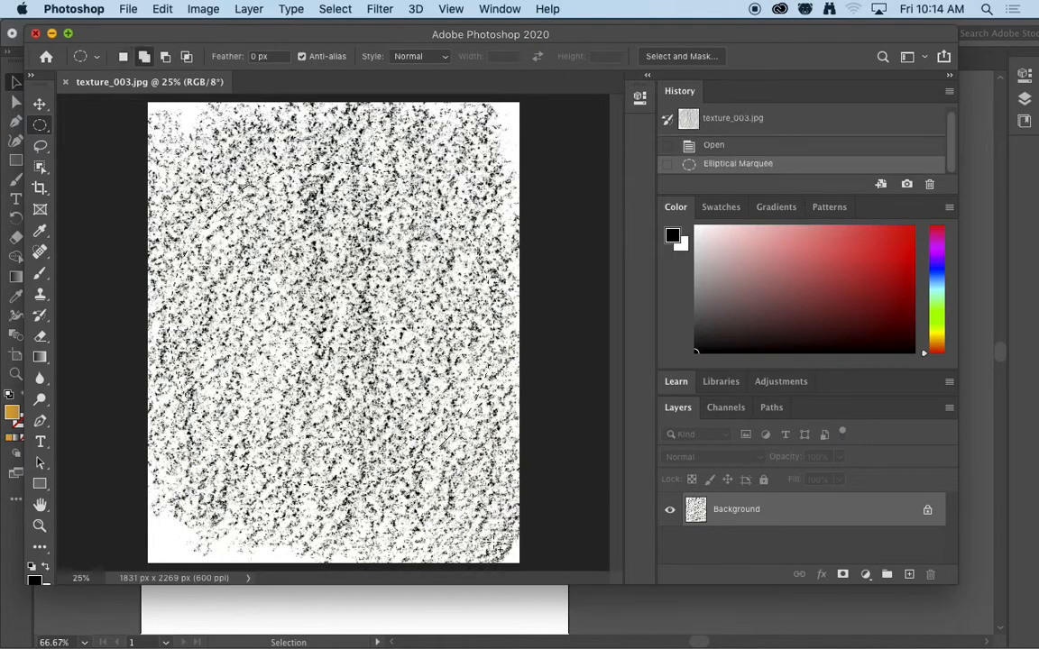
Step: Feather the circular selection with a radius of 24 pixels
click(335, 9)
mouse_move(420, 242)
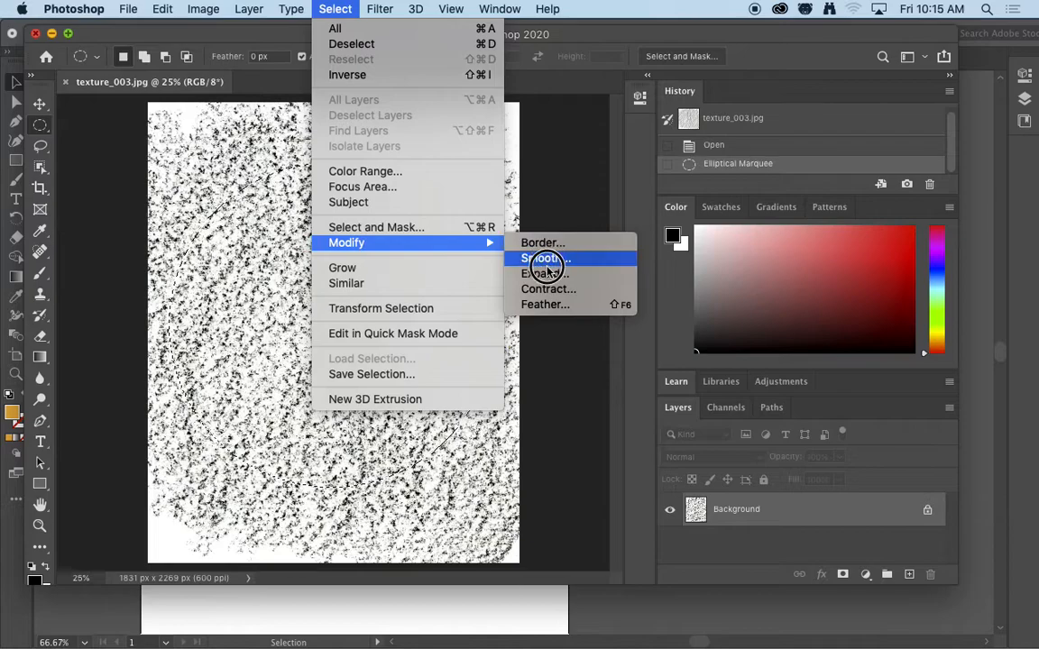
click(547, 306)
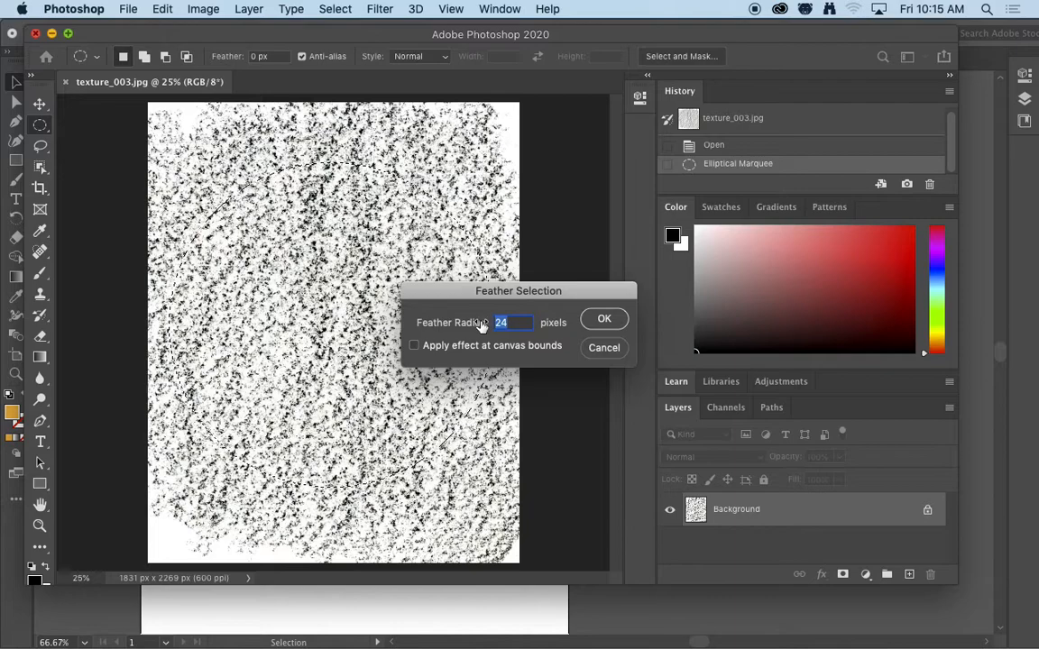
click(603, 321)
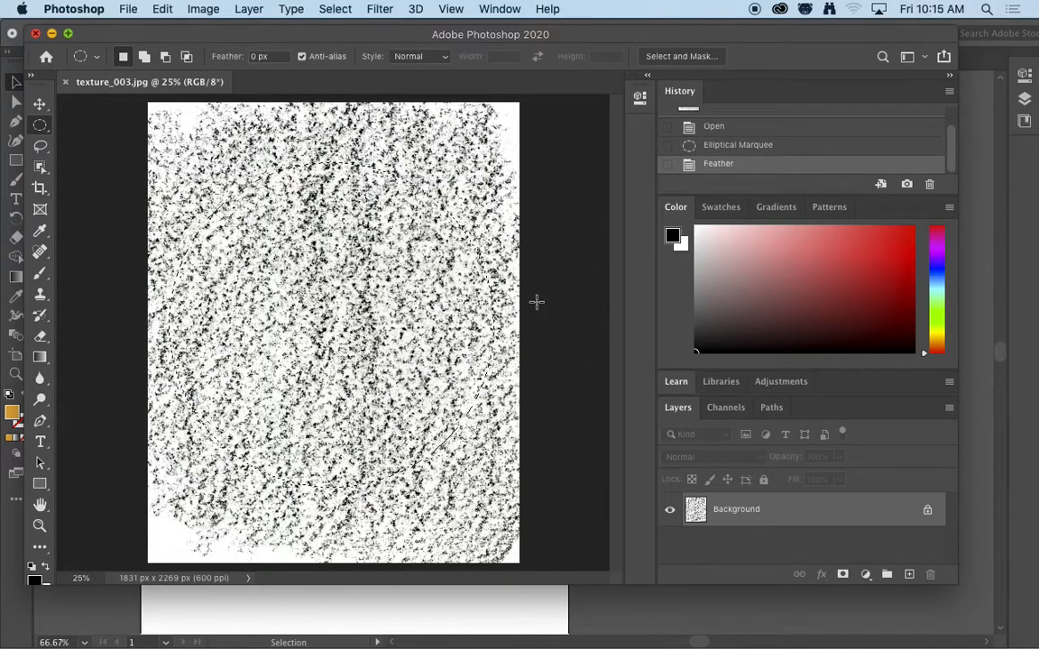
Step: Invert the selection, fill the area outside the circle with white at 100% opacity in Normal mode, and deselect
click(338, 9)
click(335, 74)
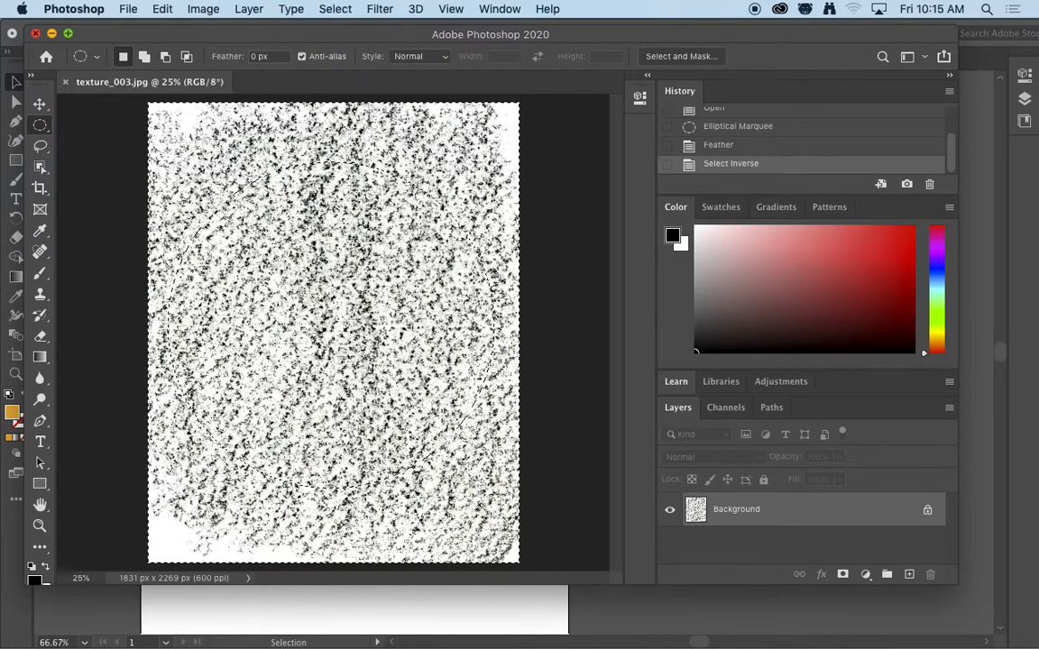
key(shift+BackSpace)
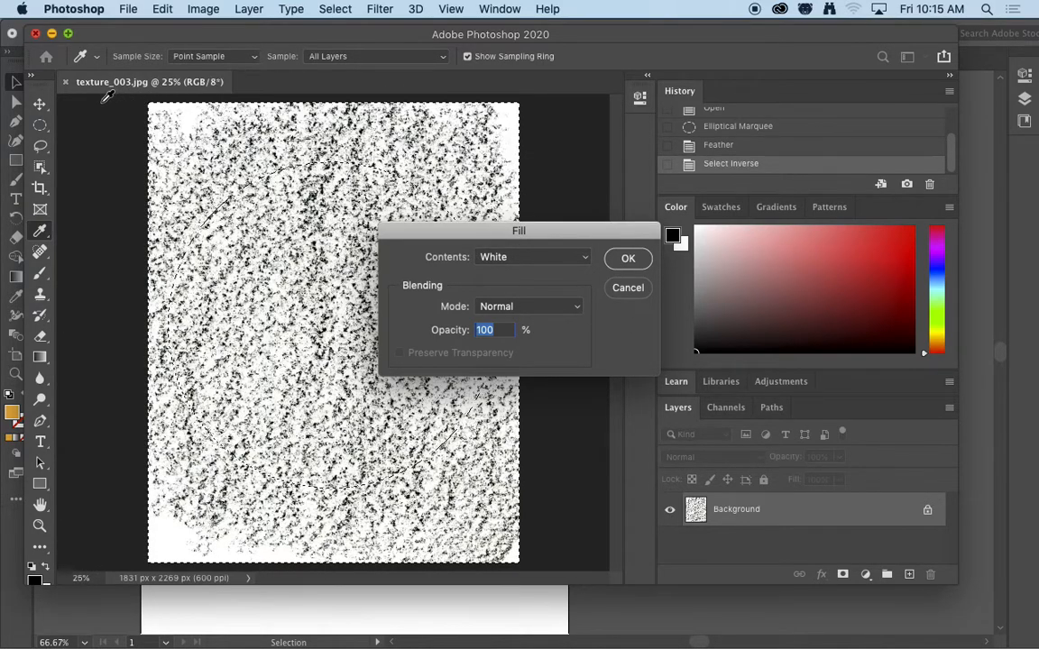
drag(575, 256, 493, 257)
click(628, 259)
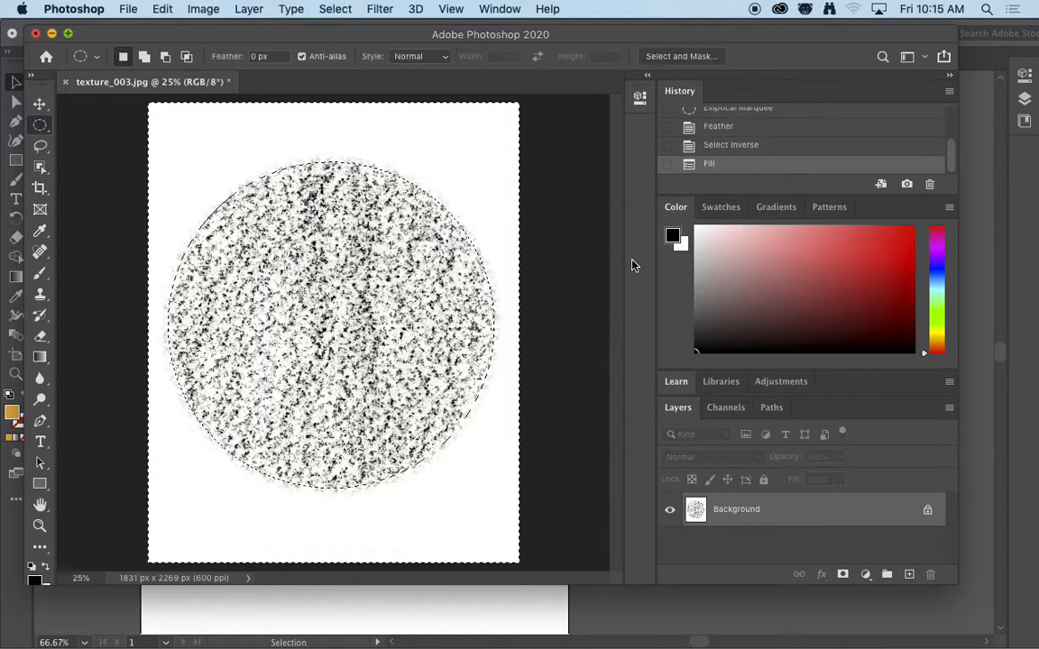
click(85, 138)
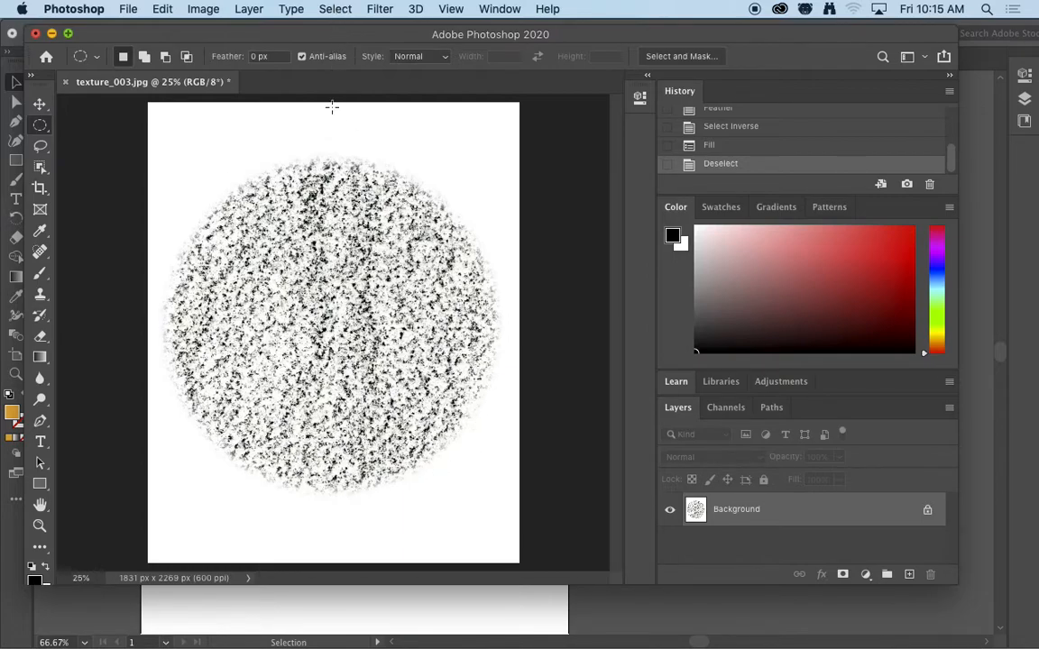
Step: Convert the texture image to Grayscale mode, discarding its color information
click(202, 9)
click(335, 29)
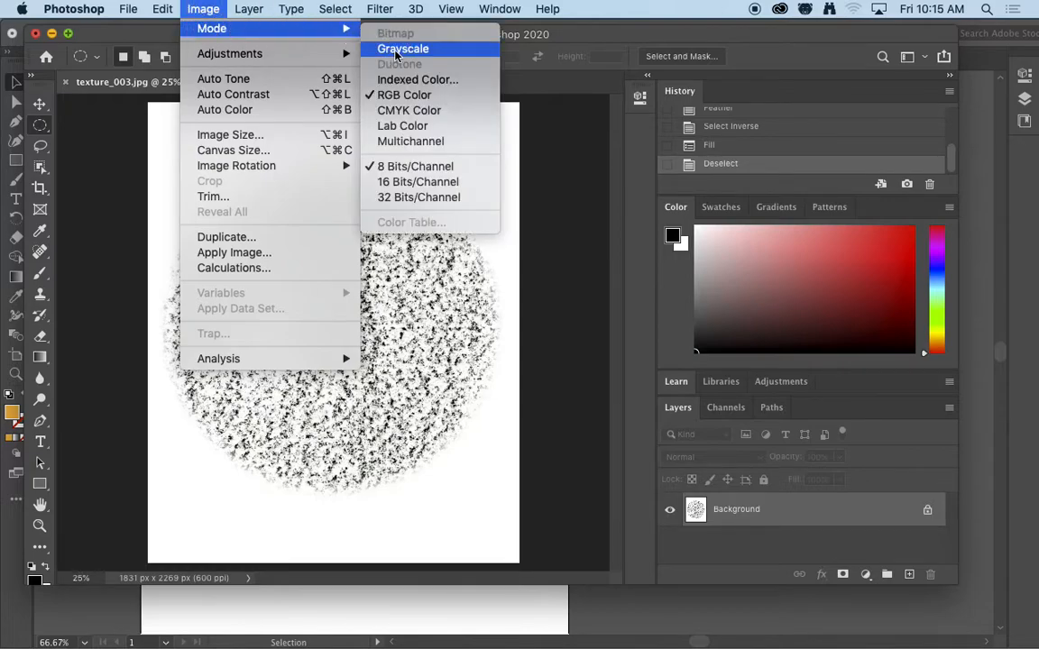
click(397, 51)
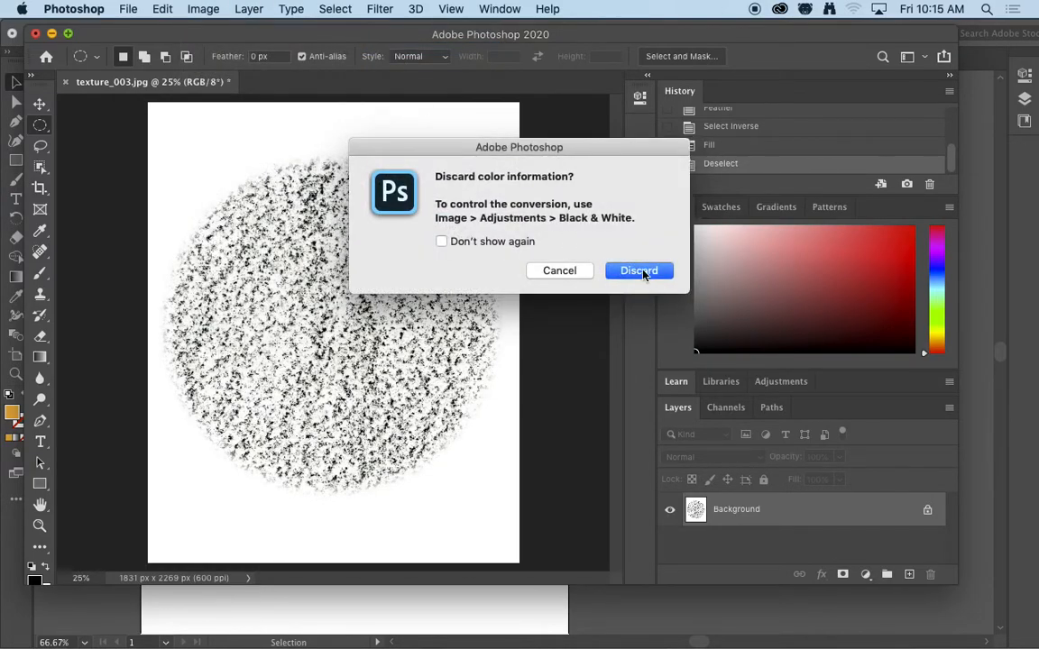
click(640, 271)
click(200, 11)
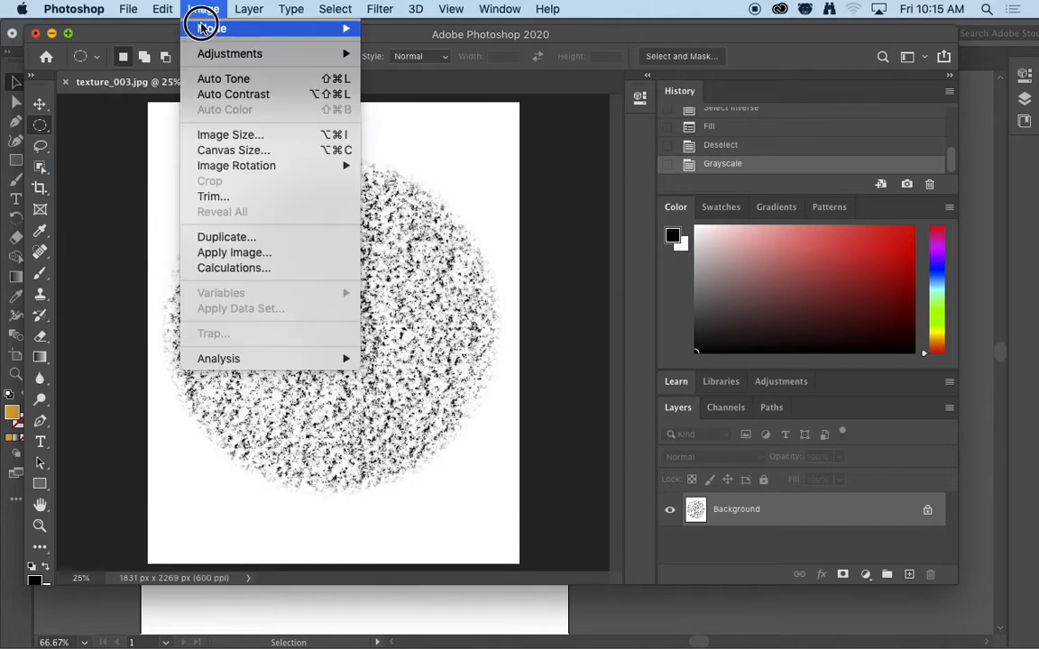
mouse_move(261, 28)
click(546, 161)
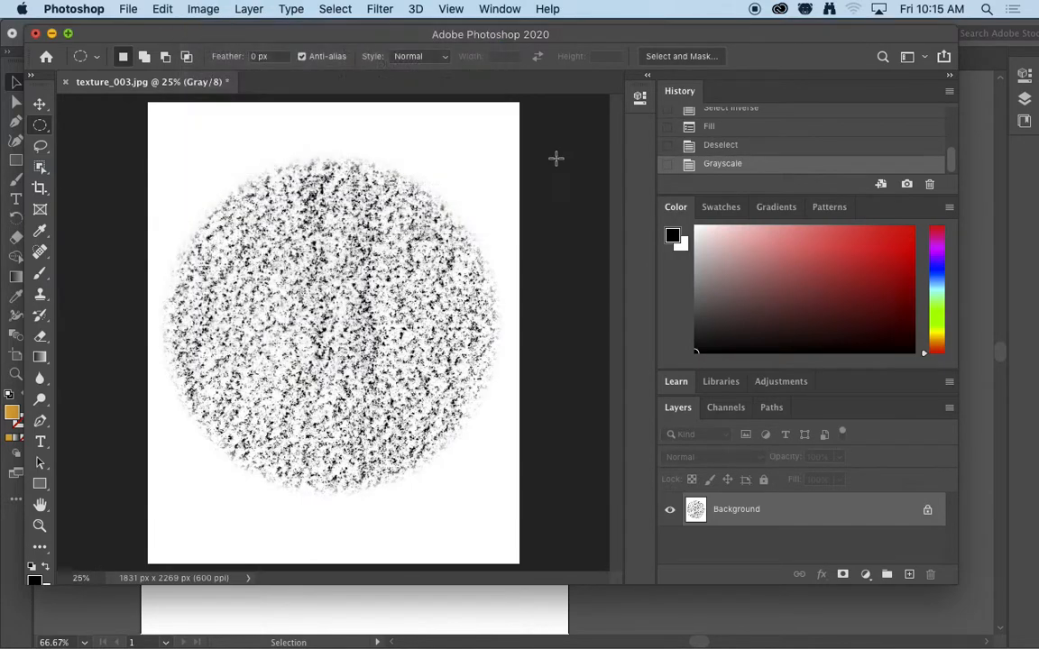
Step: Crop the empty white bands above and below the texture circle and save the file
click(39, 186)
drag(338, 104, 336, 125)
drag(350, 546, 345, 518)
double_click(434, 193)
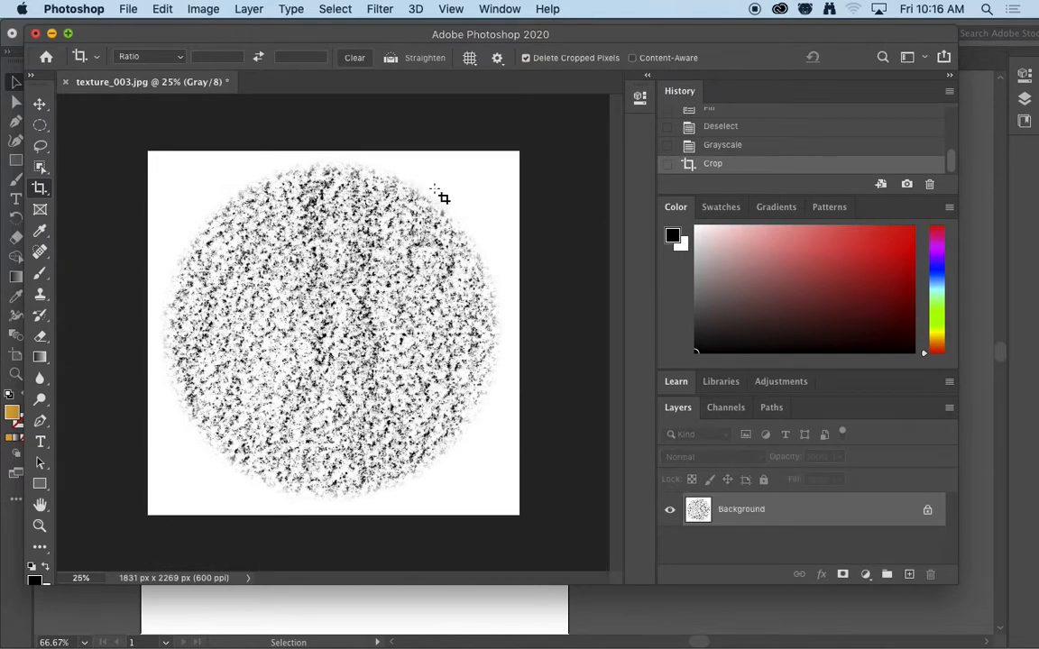
key(super+s)
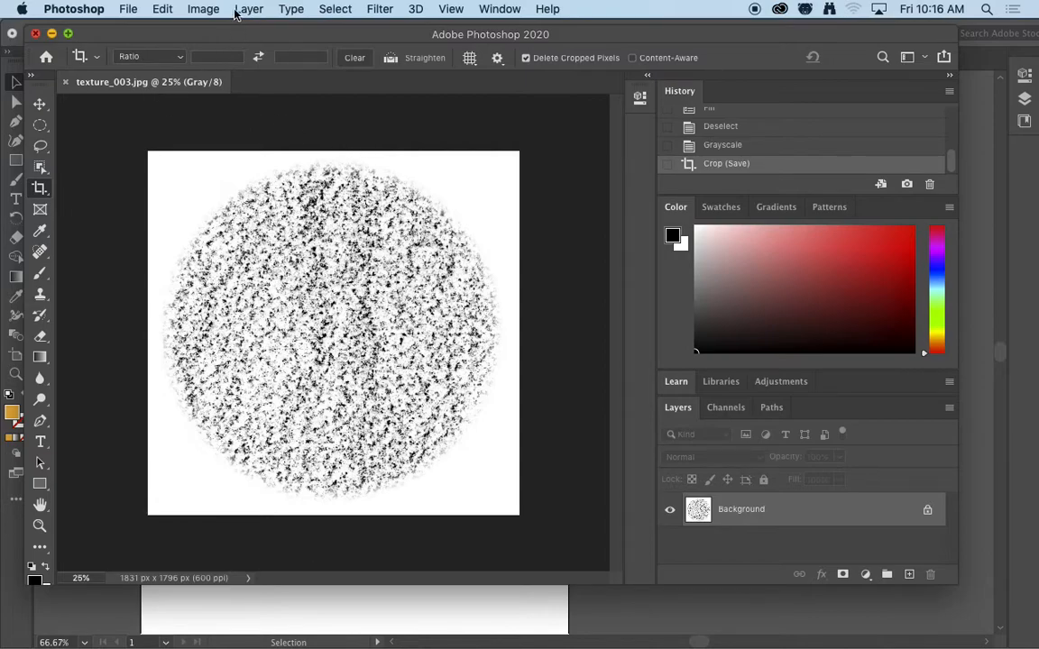
Step: Switch back to Illustrator and place texture_003.jpg on the artboard beside the bird's rear leg
click(203, 9)
click(206, 11)
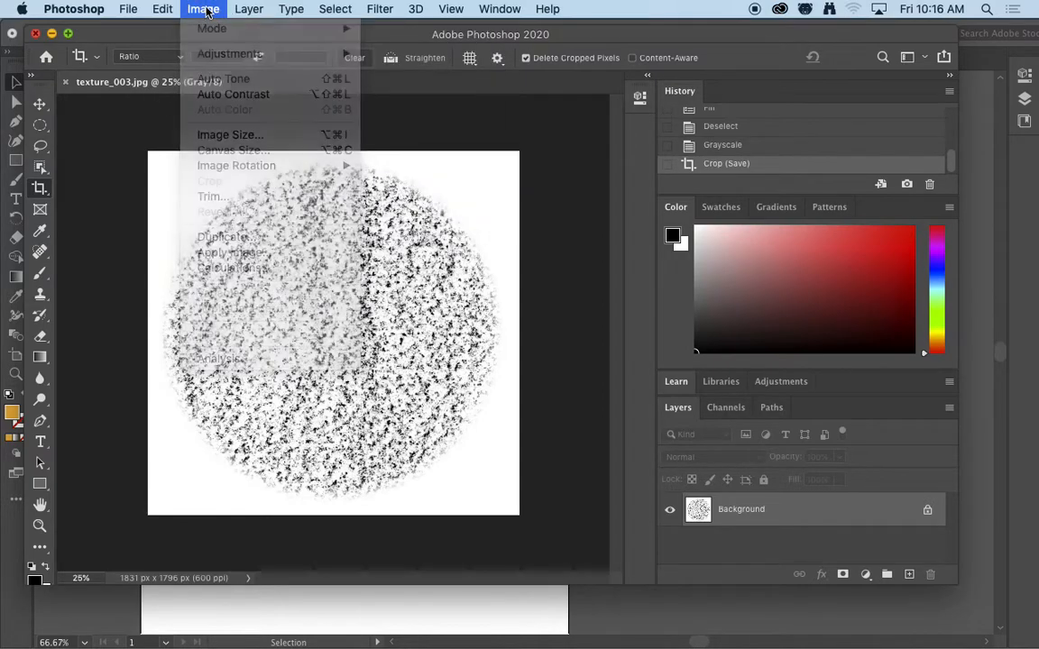
drag(112, 34, 287, 107)
click(280, 37)
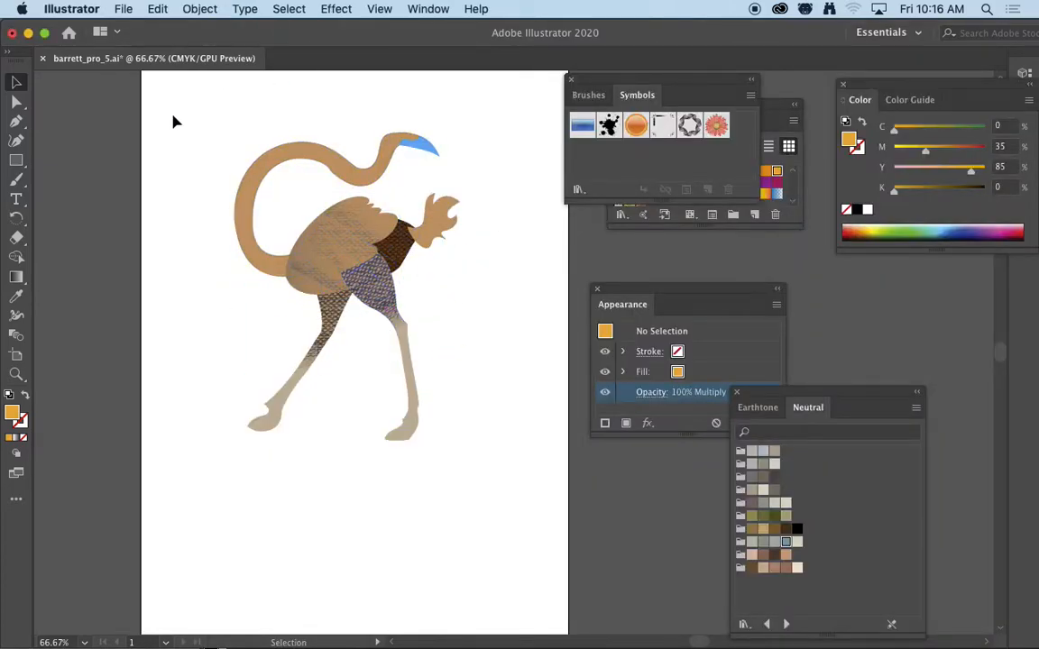
click(124, 9)
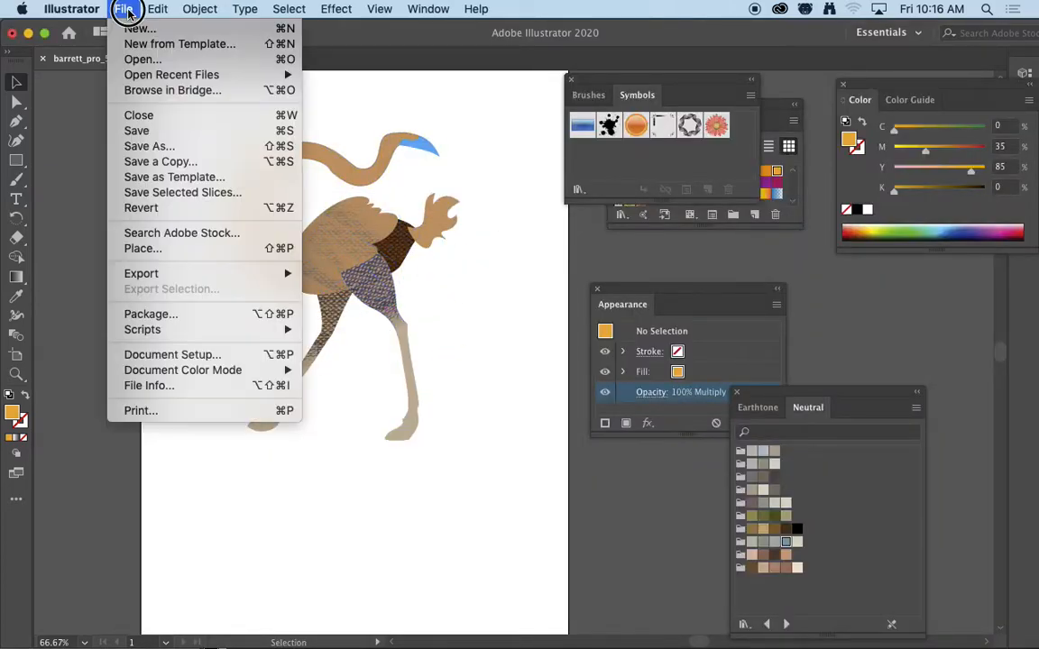
click(159, 246)
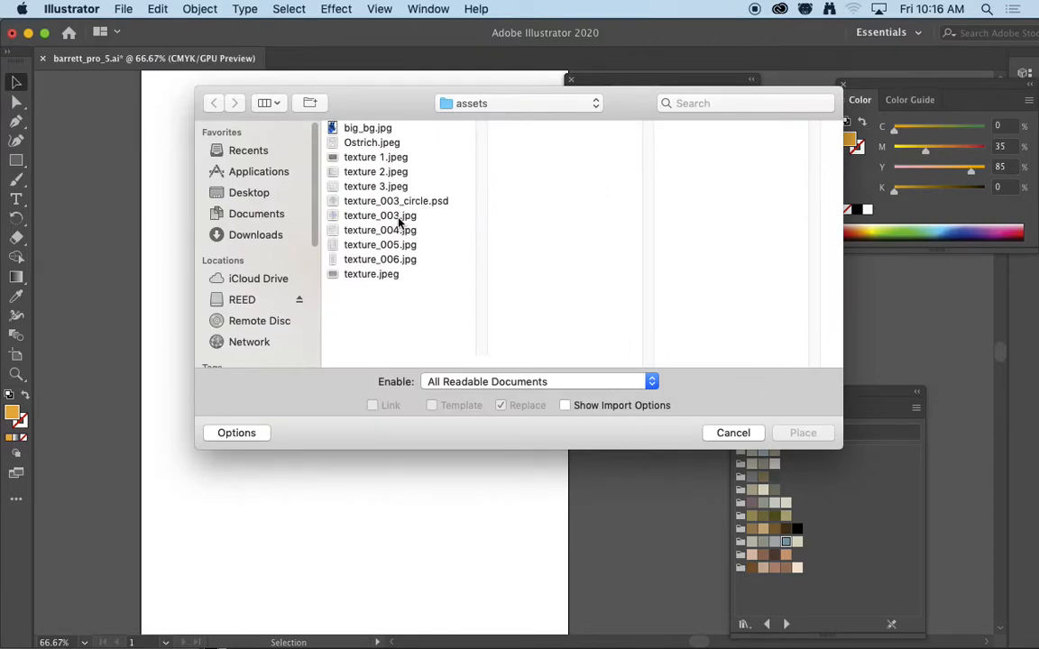
click(397, 217)
click(803, 434)
click(190, 300)
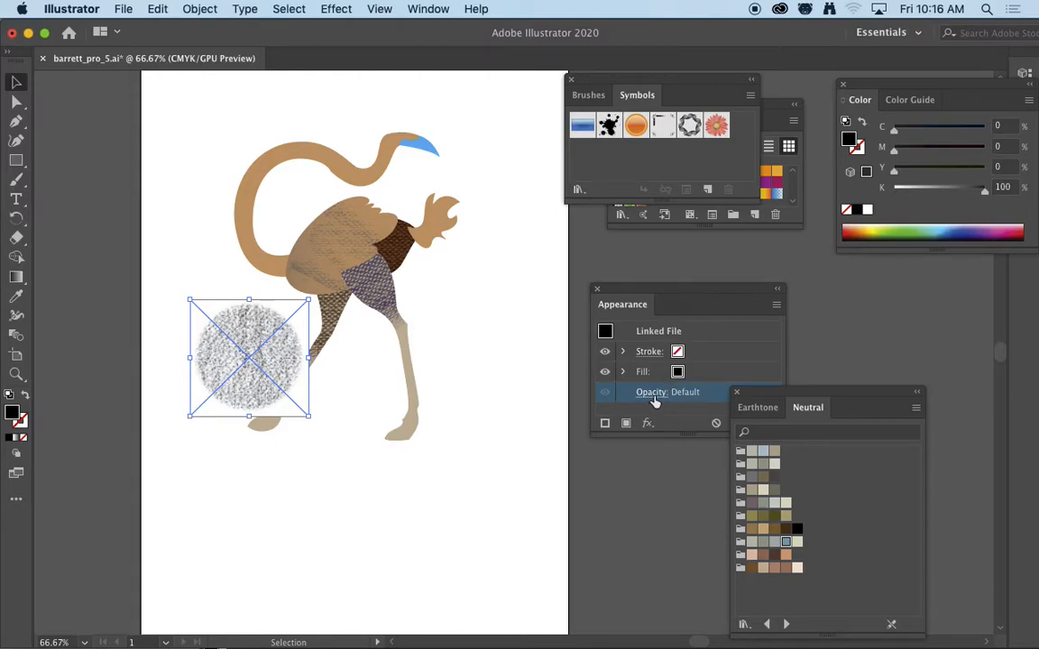
Step: Set the placed texture's blending mode to Multiply and move it over the bird's rear foot
drag(683, 294, 612, 229)
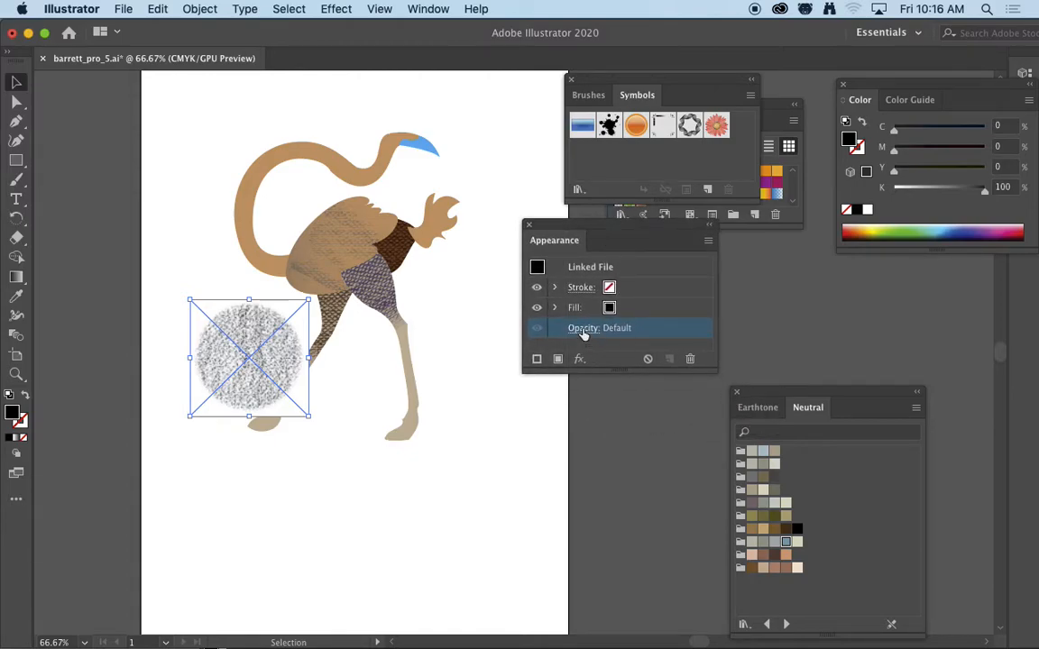
click(583, 330)
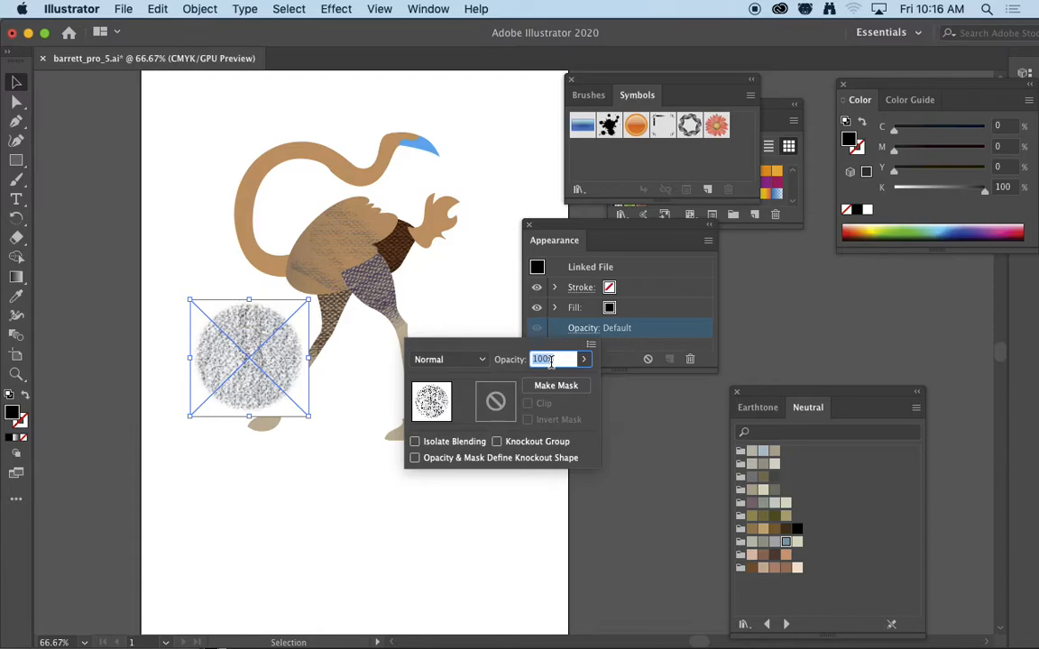
click(481, 360)
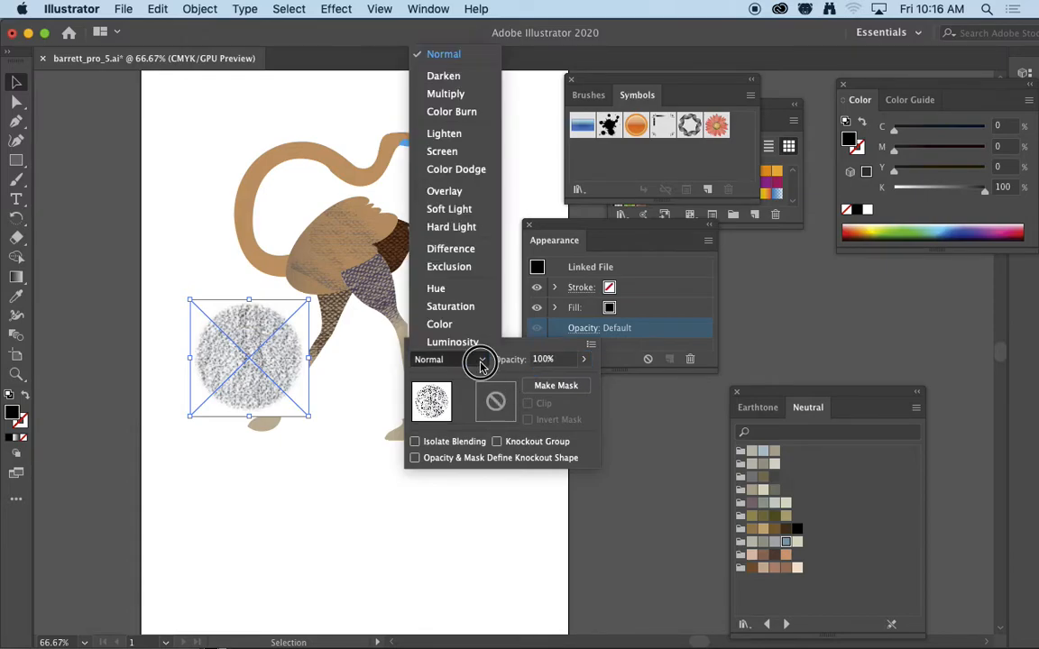
click(443, 96)
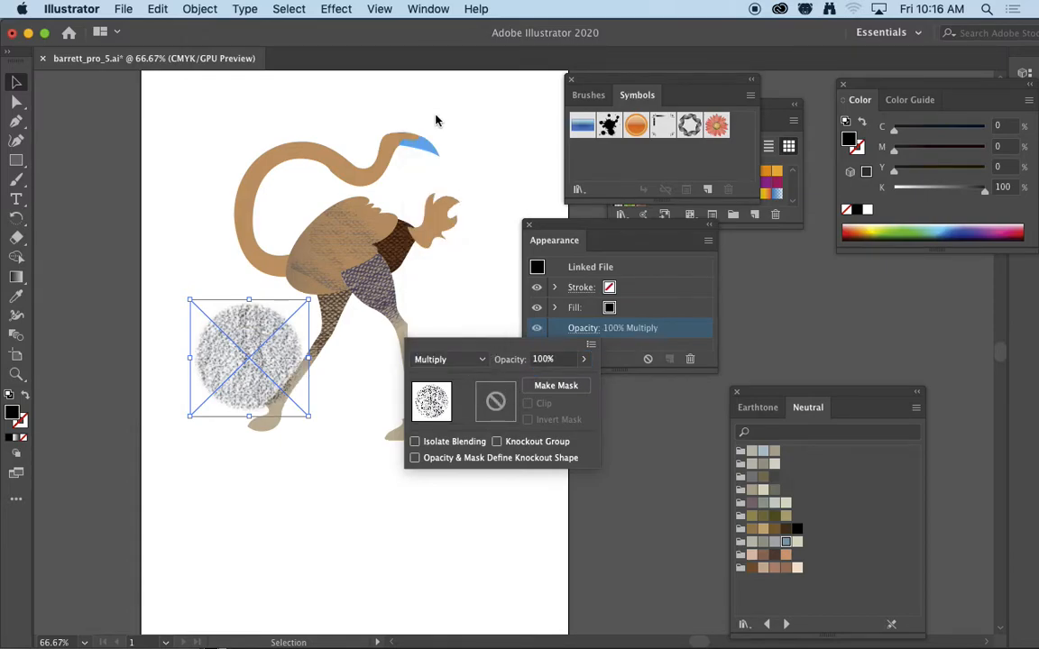
click(283, 353)
mouse_move(279, 358)
mouse_down()
mouse_move(263, 332)
mouse_move(291, 377)
mouse_up()
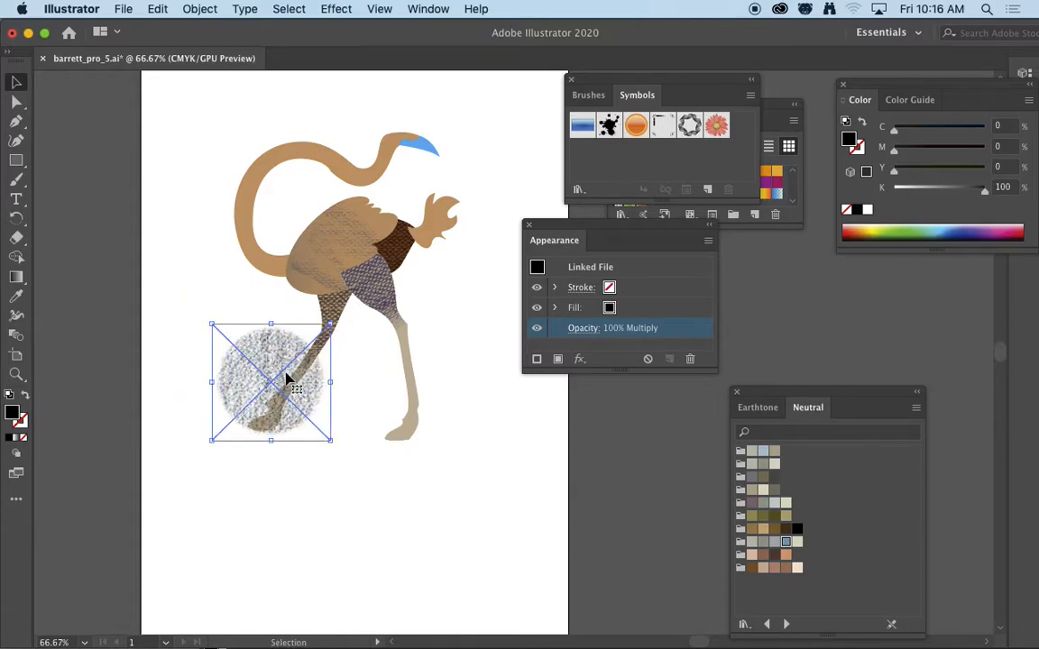
Step: Color the texture circle with the orange swatch (M 50, Y 100) and move it over the bird's head
click(774, 104)
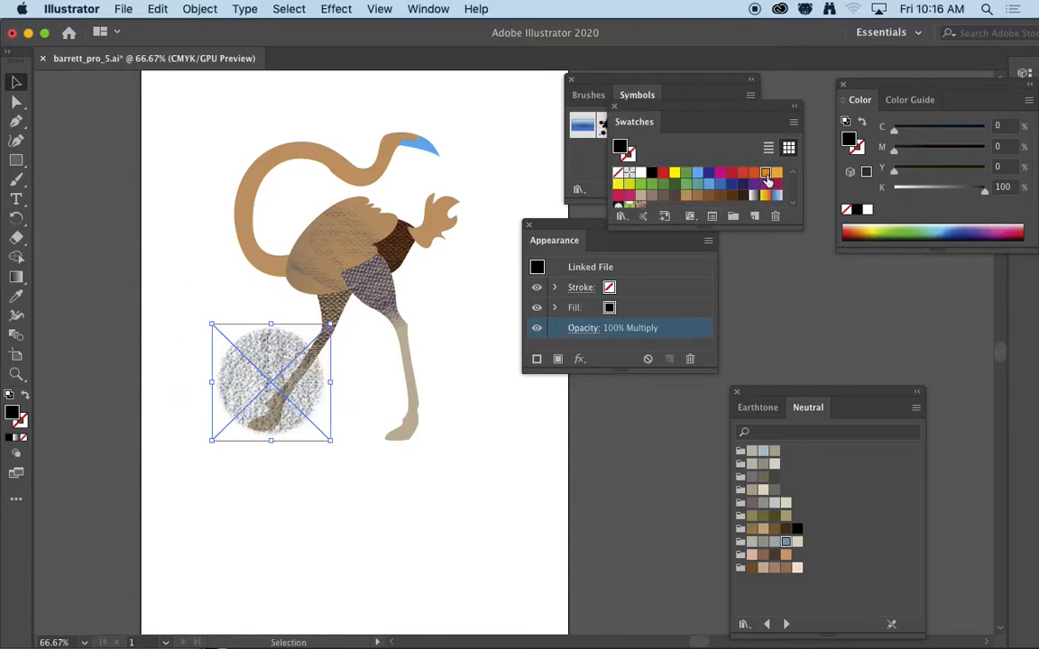
click(766, 173)
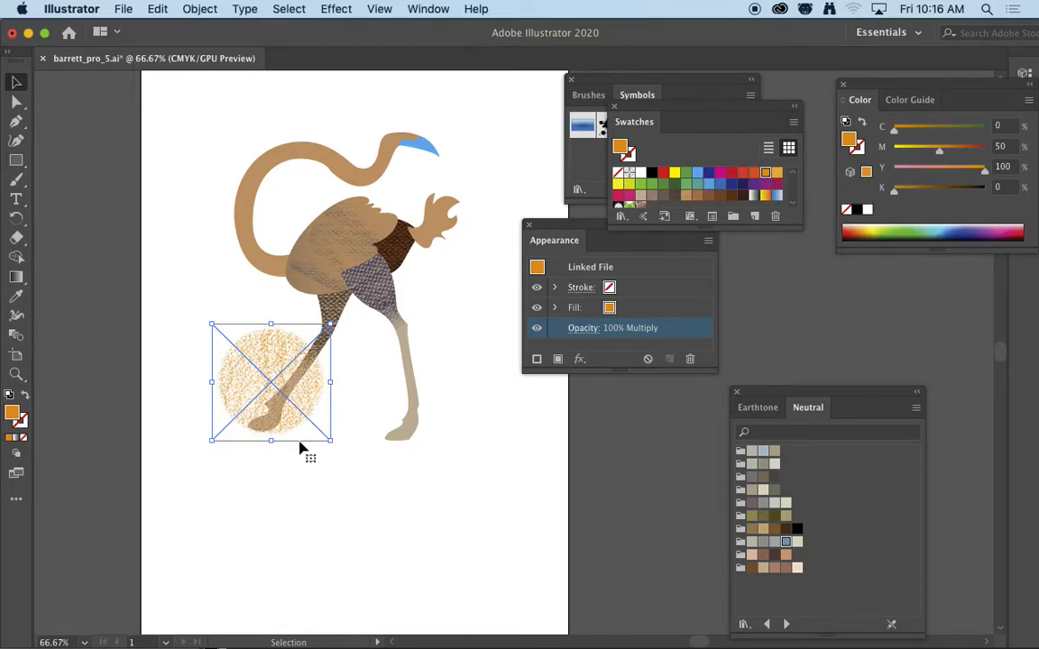
drag(308, 411, 421, 159)
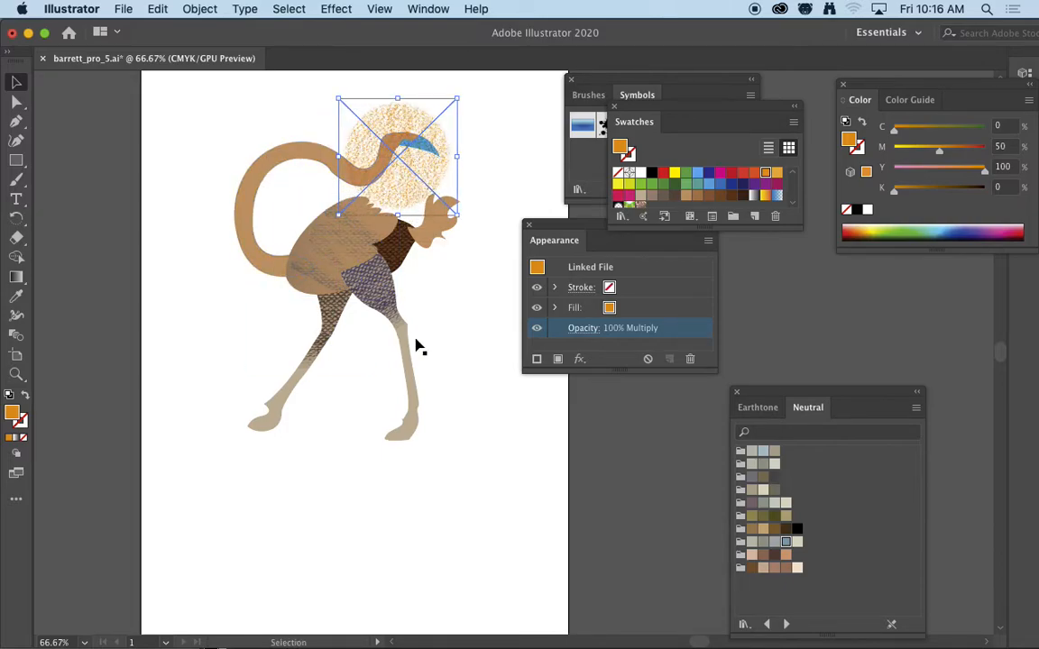
Step: Send the orange texture circle to the back and nudge it slightly up and to the right behind the head
click(202, 9)
mouse_move(213, 43)
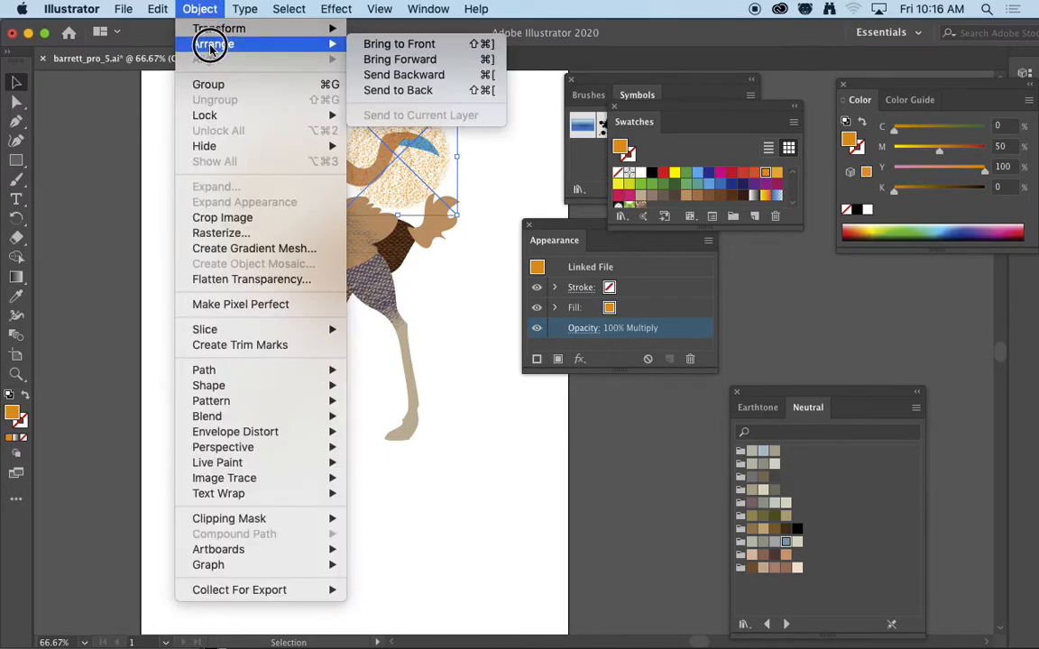
click(388, 90)
click(522, 176)
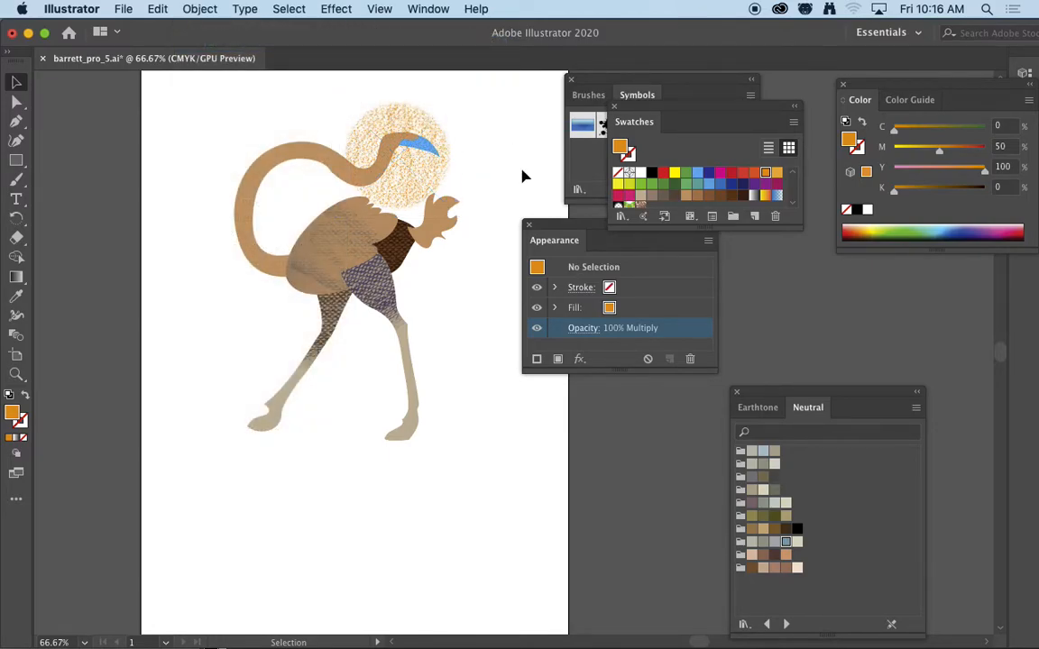
drag(397, 123, 407, 118)
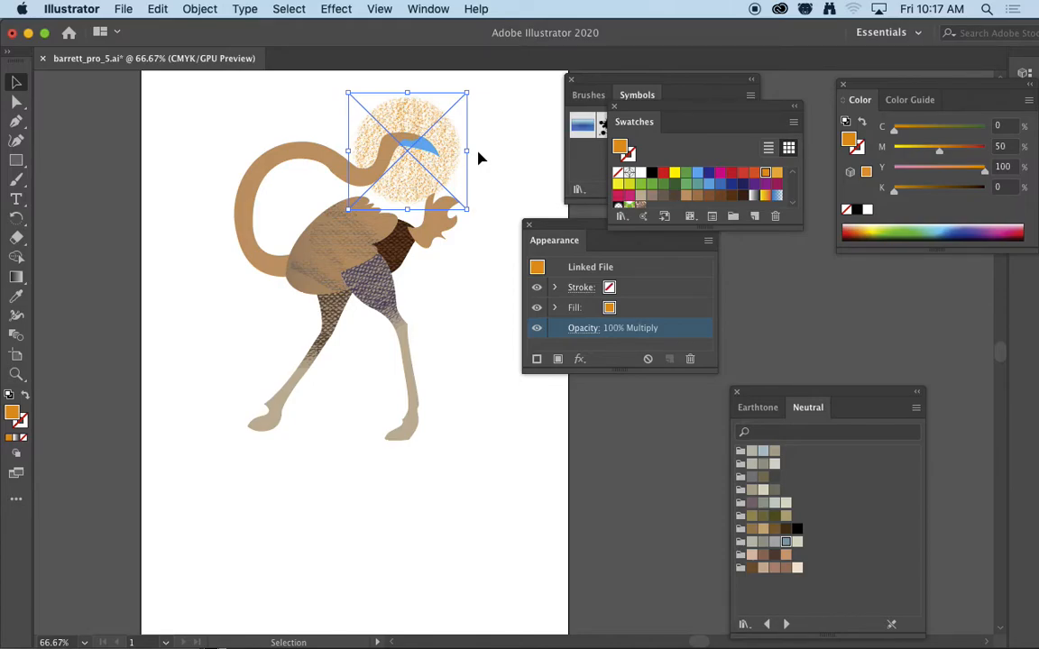
click(511, 156)
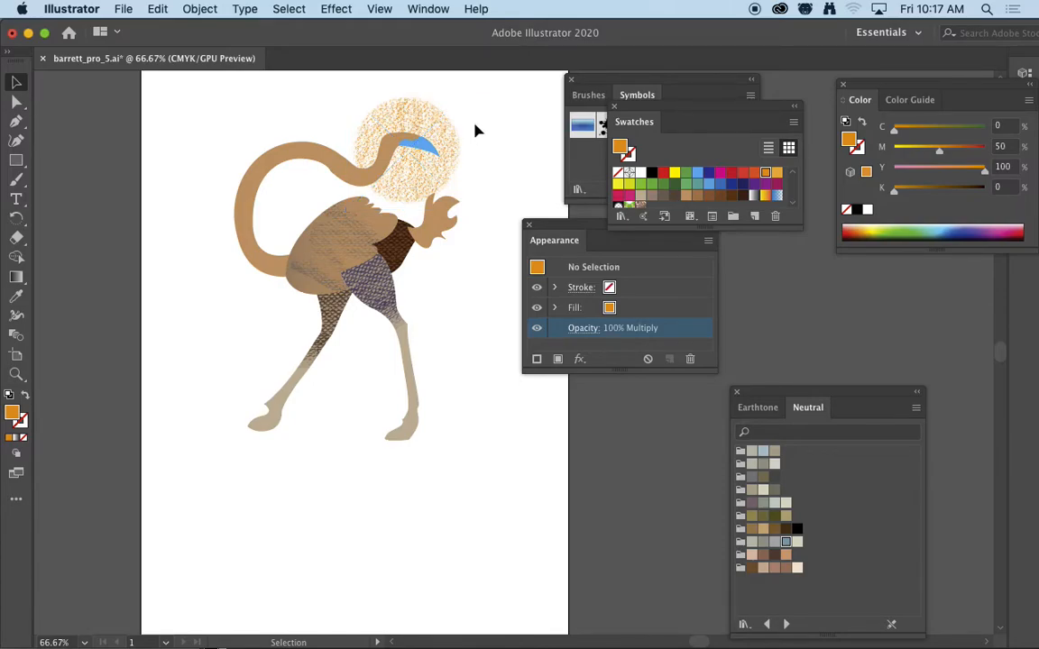
Step: Duplicate the orange texture circle in place and rotate the copy clockwise around the same centre
click(414, 114)
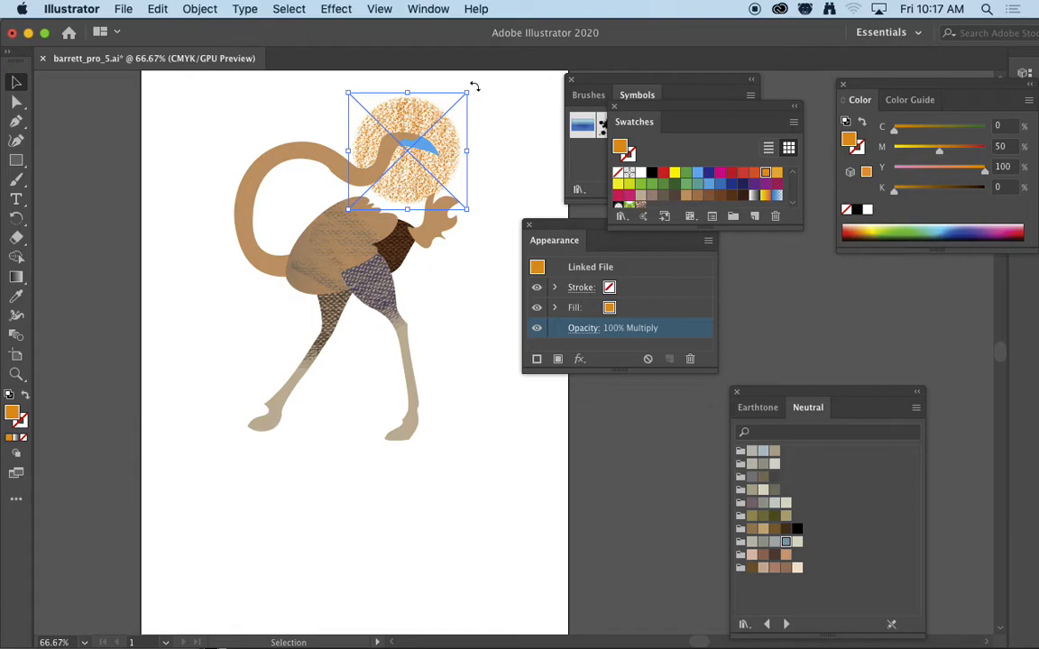
drag(474, 86, 455, 183)
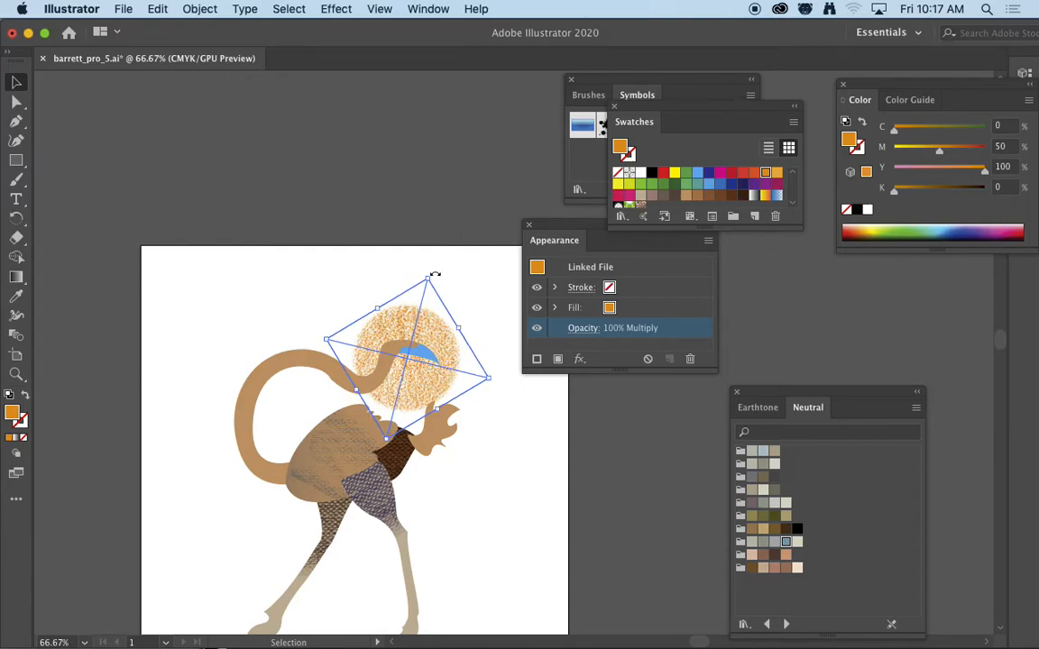
Step: Rotate the duplicated orange texture circle slightly further clockwise around its centre
drag(430, 274, 432, 272)
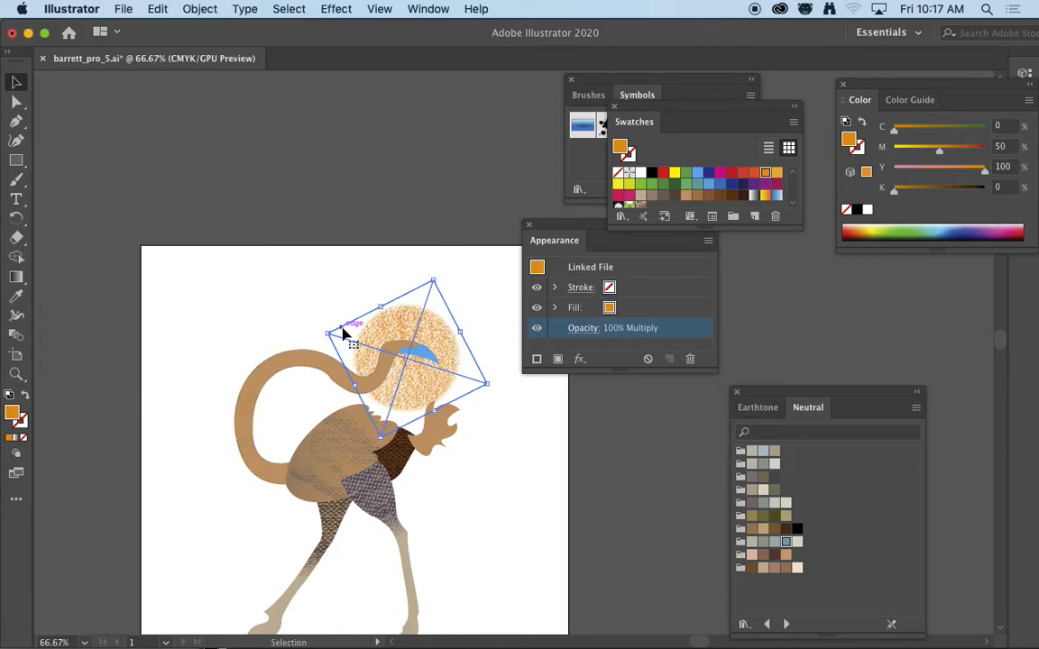
key(super+equal)
key(super+equal)
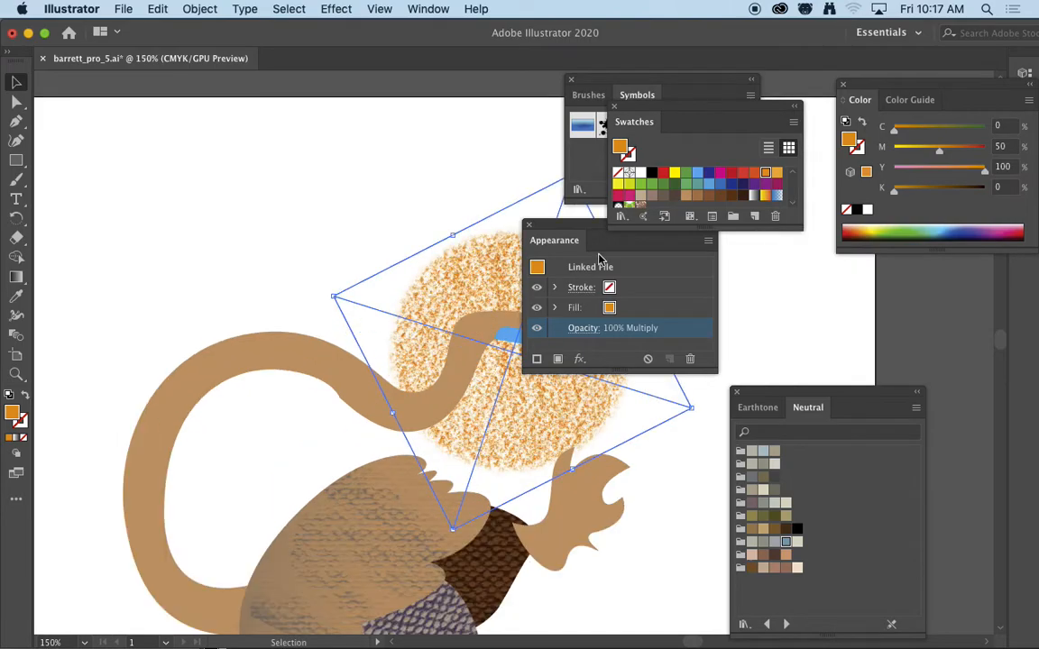
Step: Clear the view of the orange circle by moving the Appearance panel aside and closing the Symbols and Swatches panels
drag(580, 232, 849, 275)
click(572, 79)
click(614, 107)
key(a)
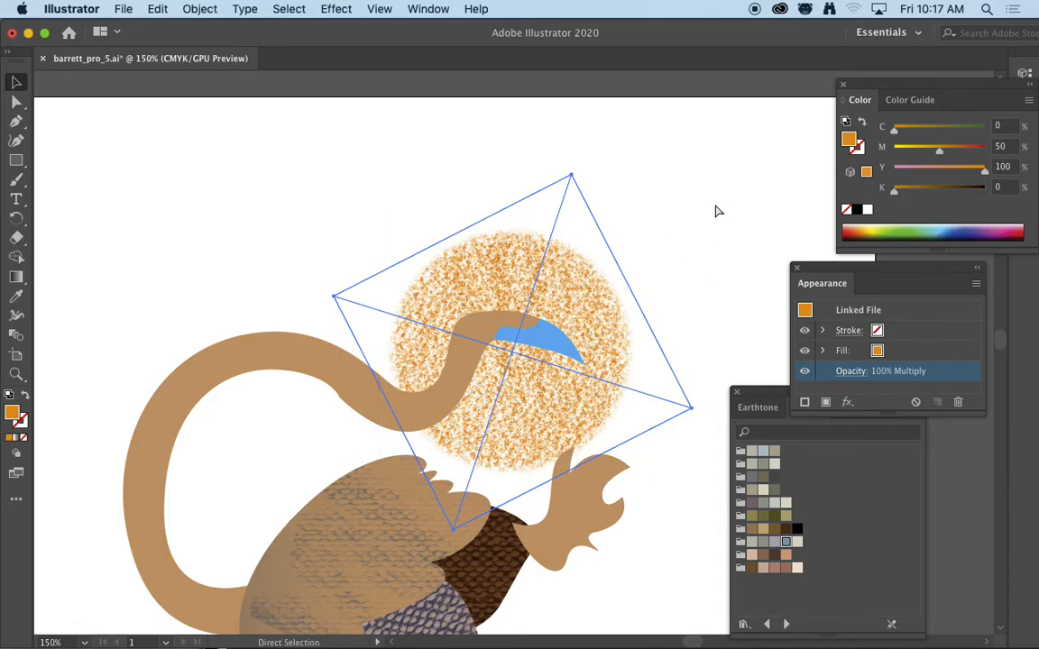
key(v)
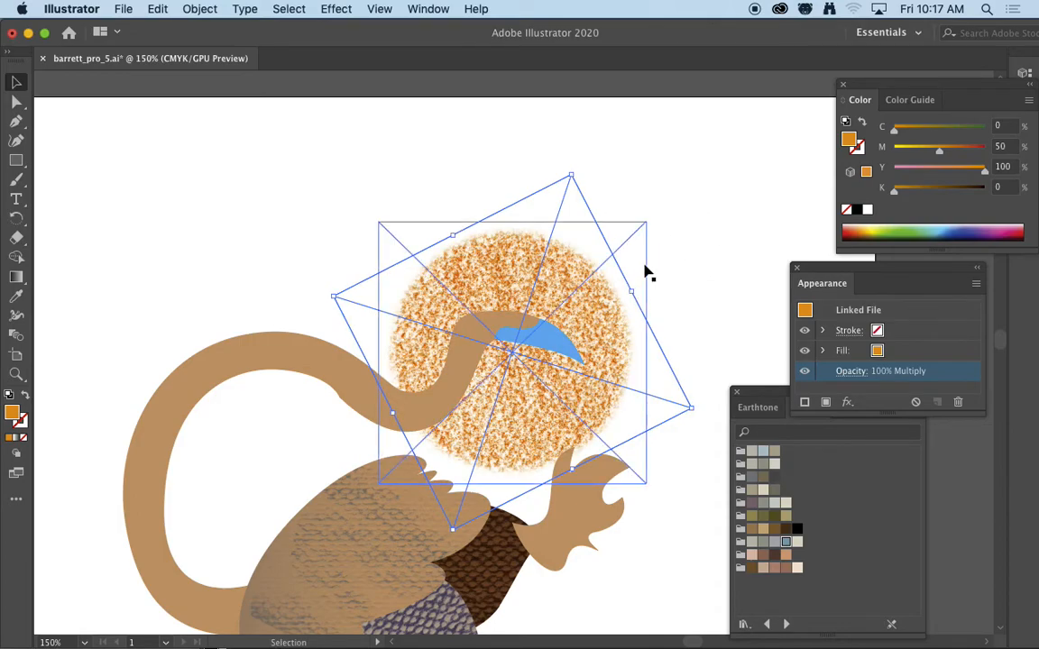
Step: Rotate the frontmost copy of the orange texture circle slightly counterclockwise and nudge it down two increments
click(576, 167)
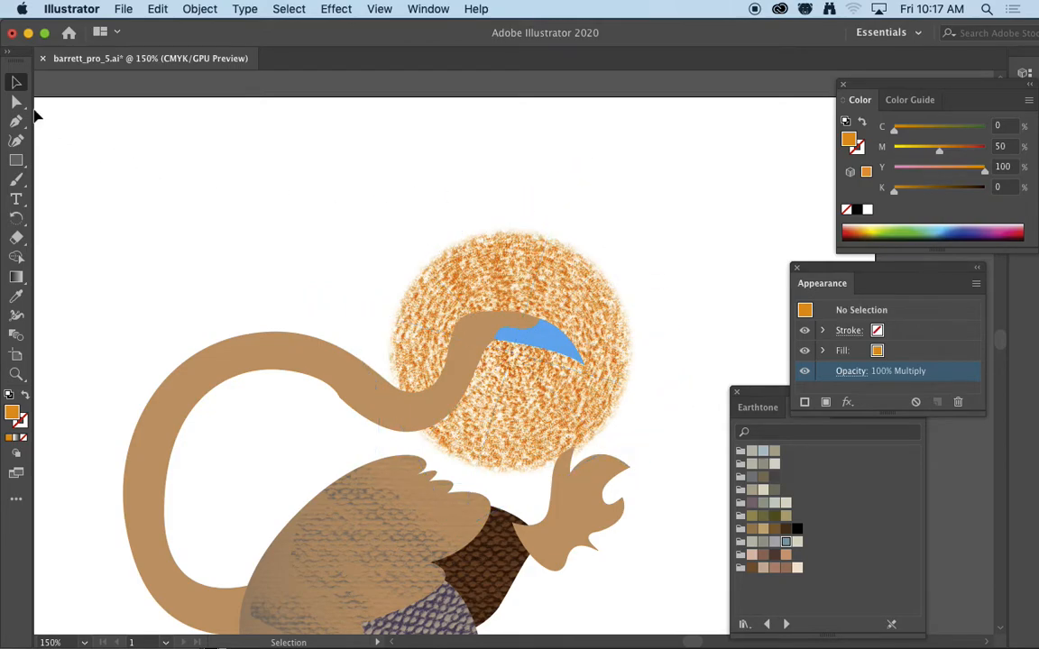
click(494, 267)
drag(570, 168, 553, 161)
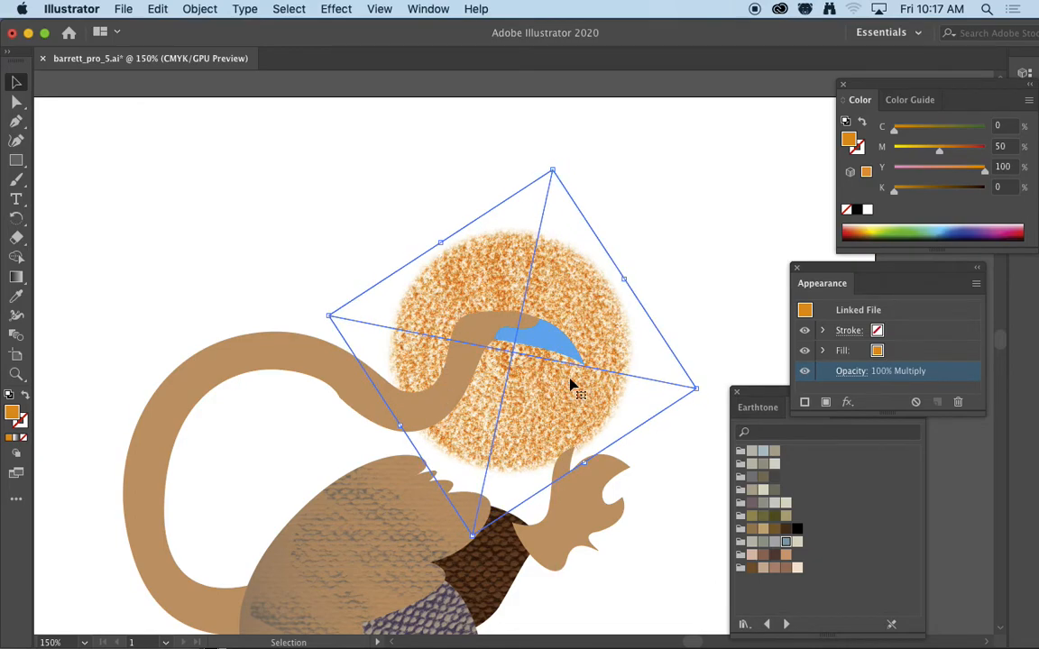
key(Down)
key(Down)
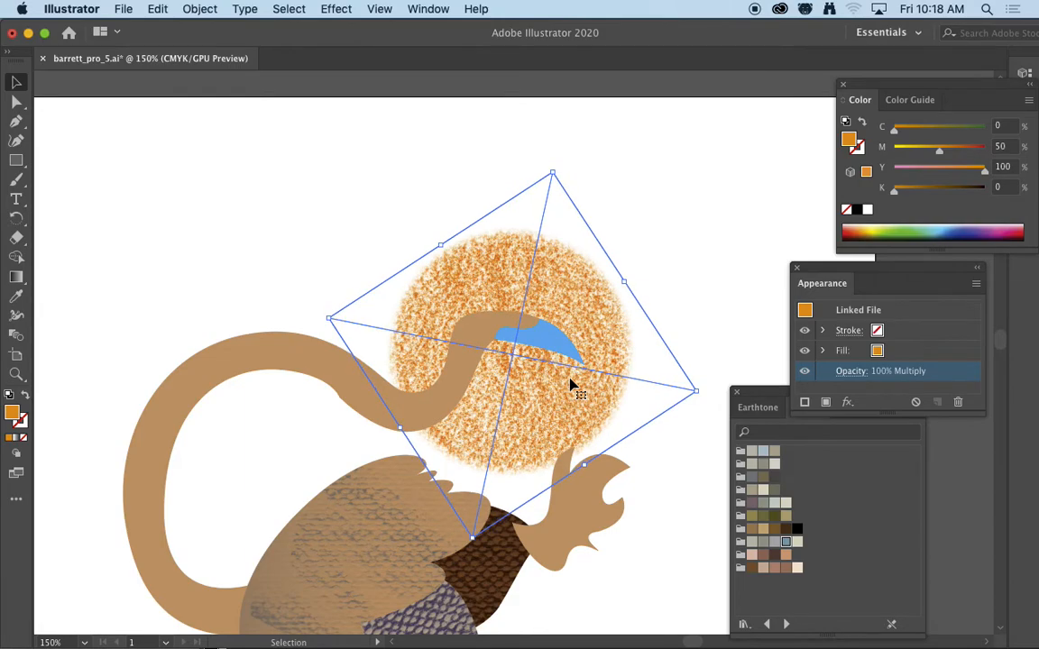
Step: Inspect the alignment of the stacked orange circles behind the ostrich's head and the look of the whole artboard
click(642, 195)
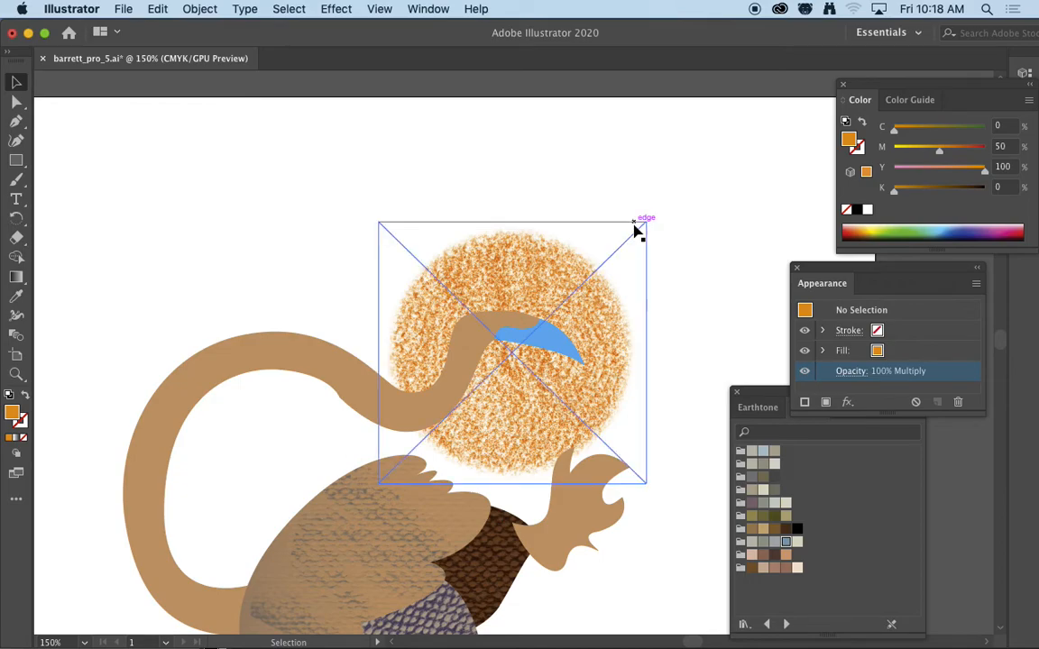
drag(505, 145, 612, 273)
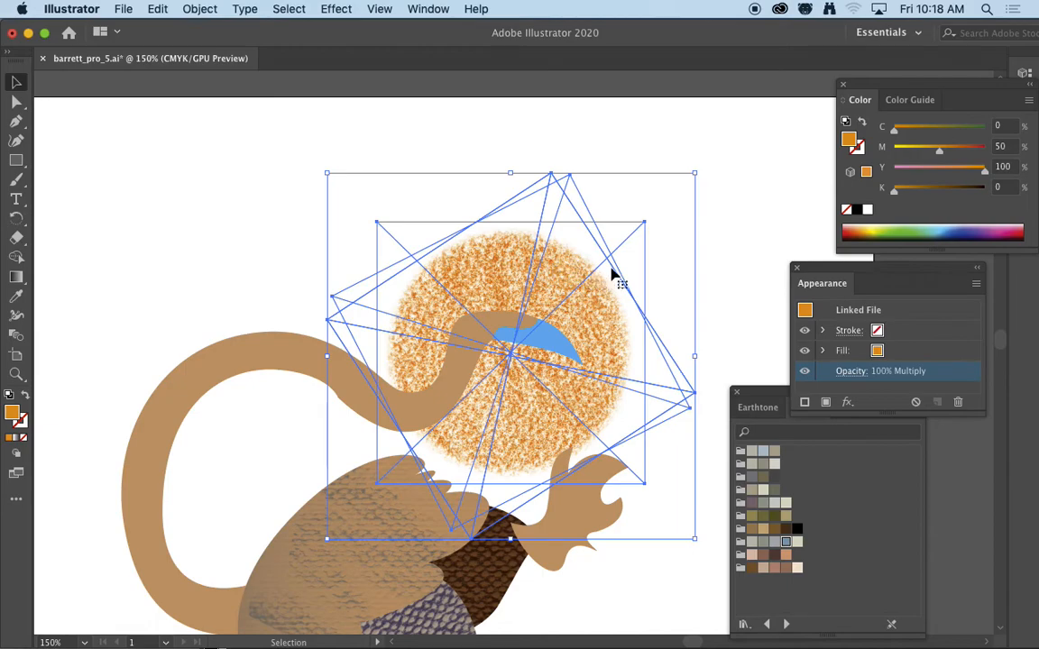
click(718, 224)
drag(492, 177, 533, 254)
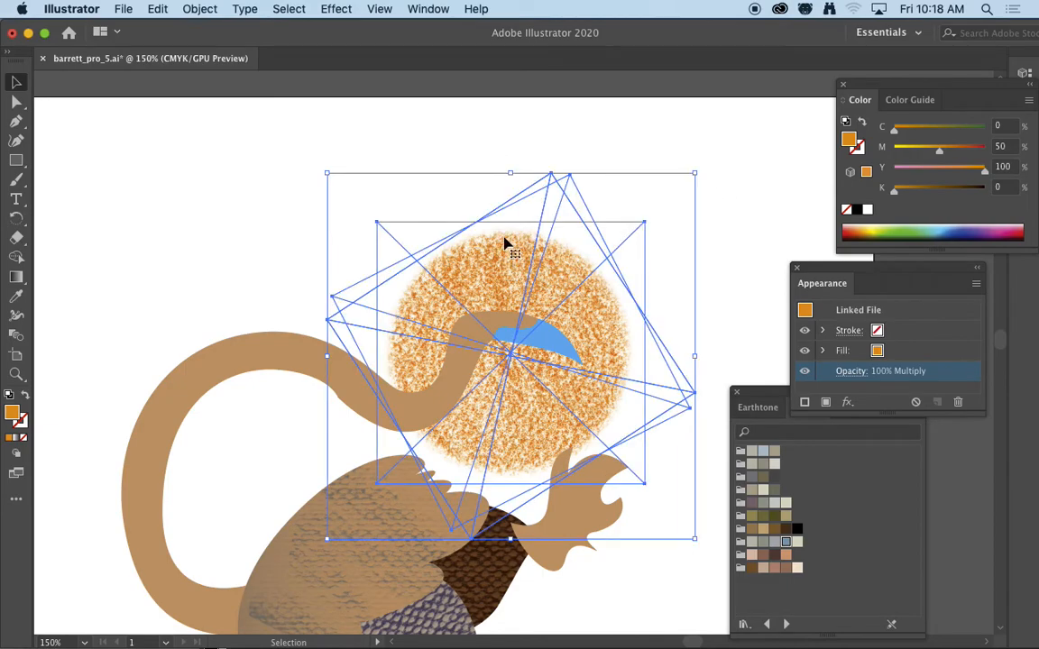
click(756, 225)
key(super+minus)
key(super+minus)
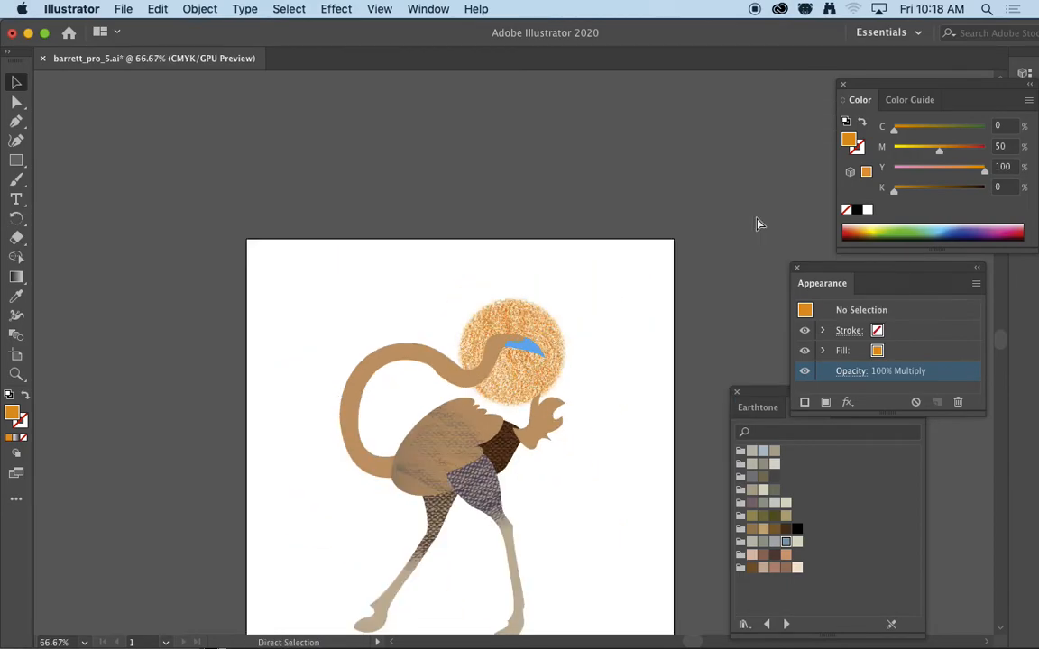
key(super+minus)
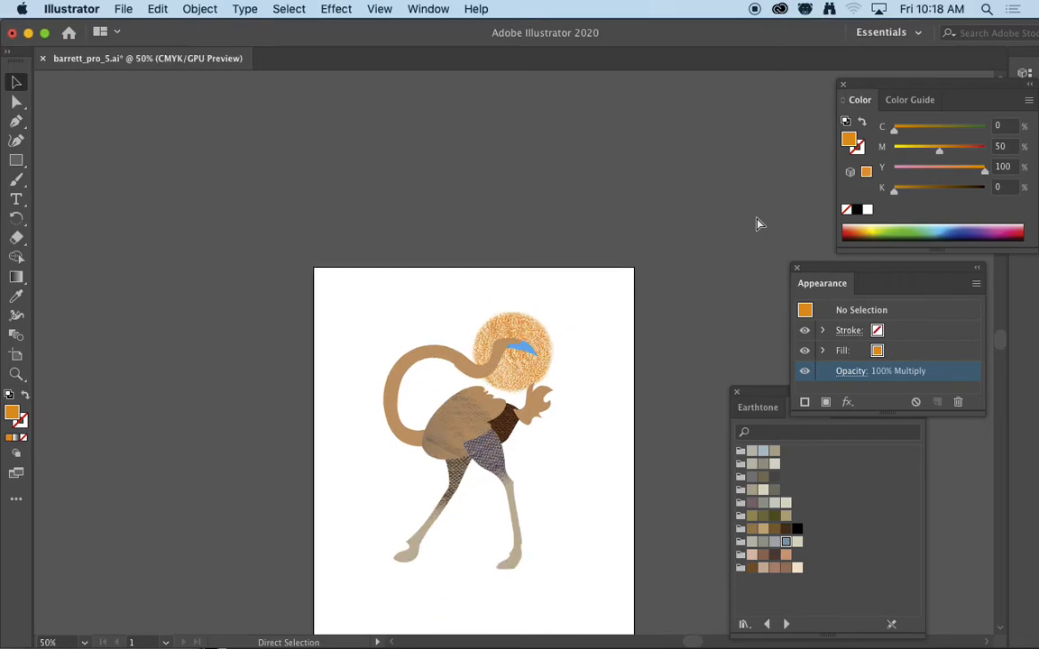
key(super+minus)
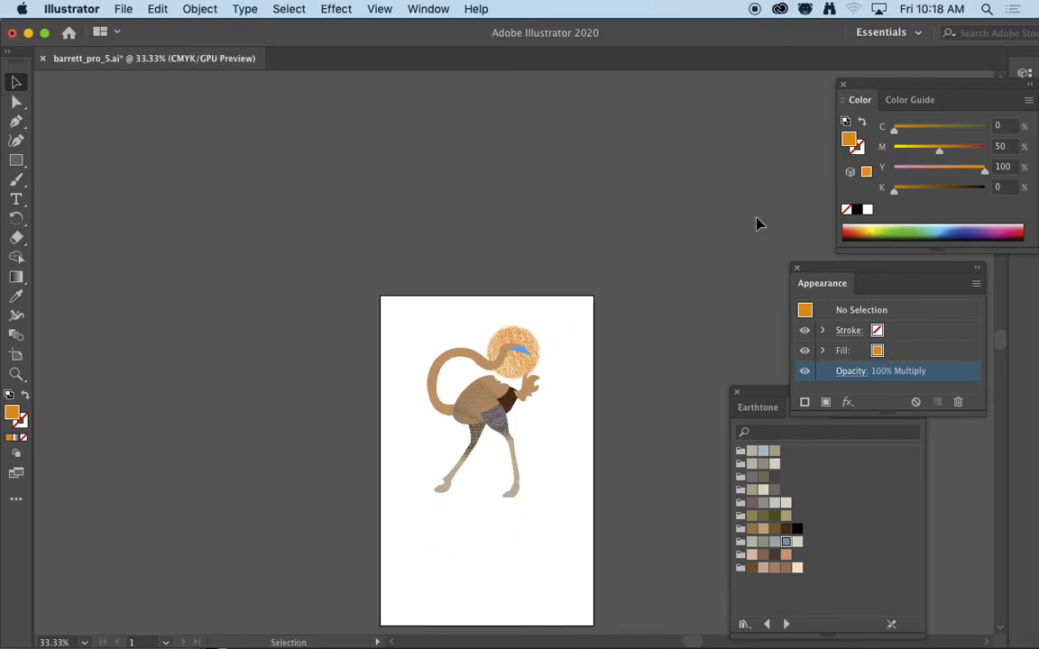